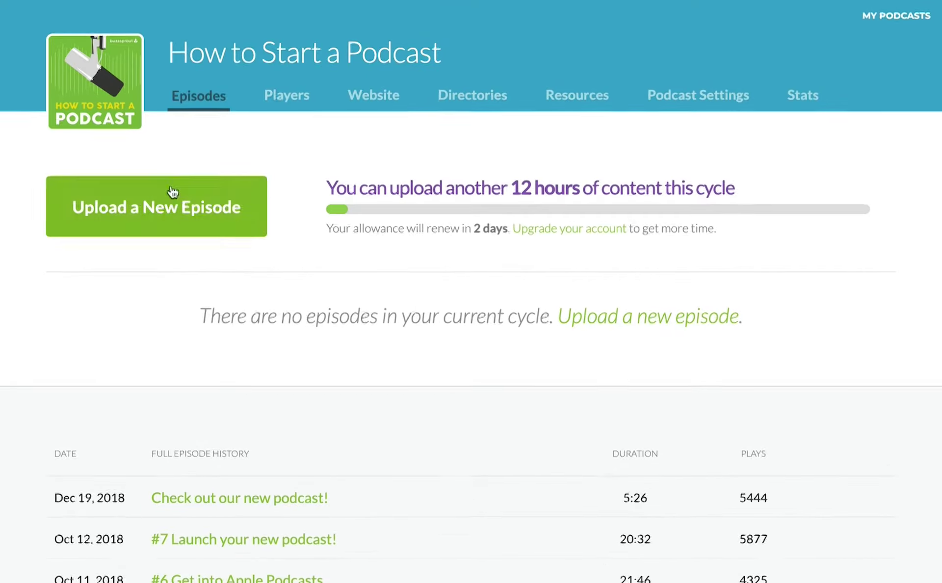
Step: Open the Affiliate Marketplace under Resources to see partner brands like Allswell and Buffy
left_click(574, 100)
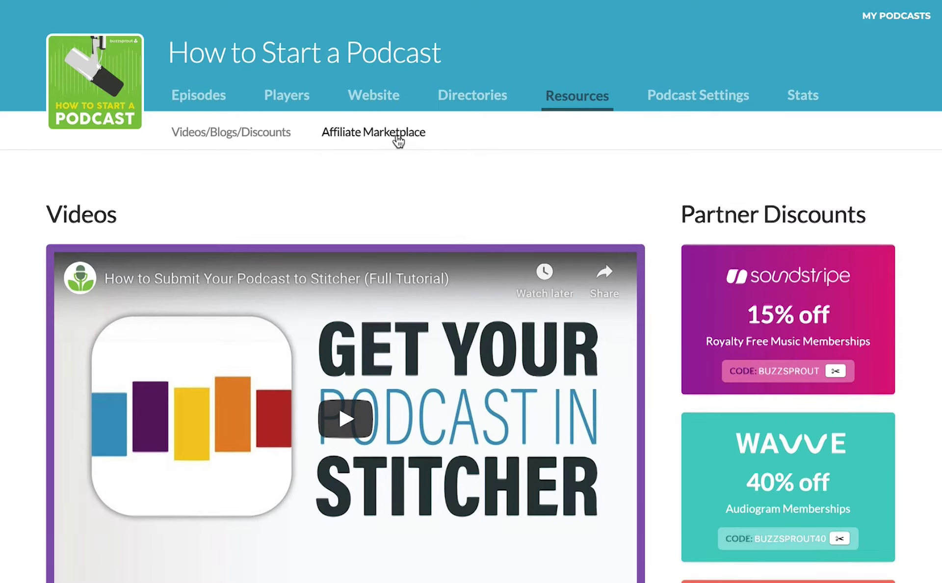
left_click(399, 141)
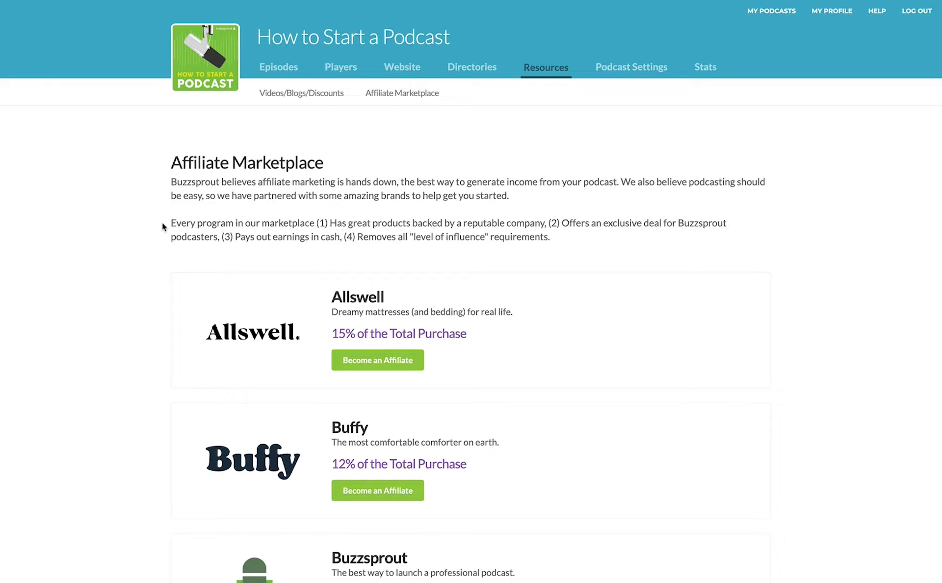
Step: Browse the marketplace cards and open the Buffy program offering 12% of the total purchase
scroll(162, 223, "down", 5)
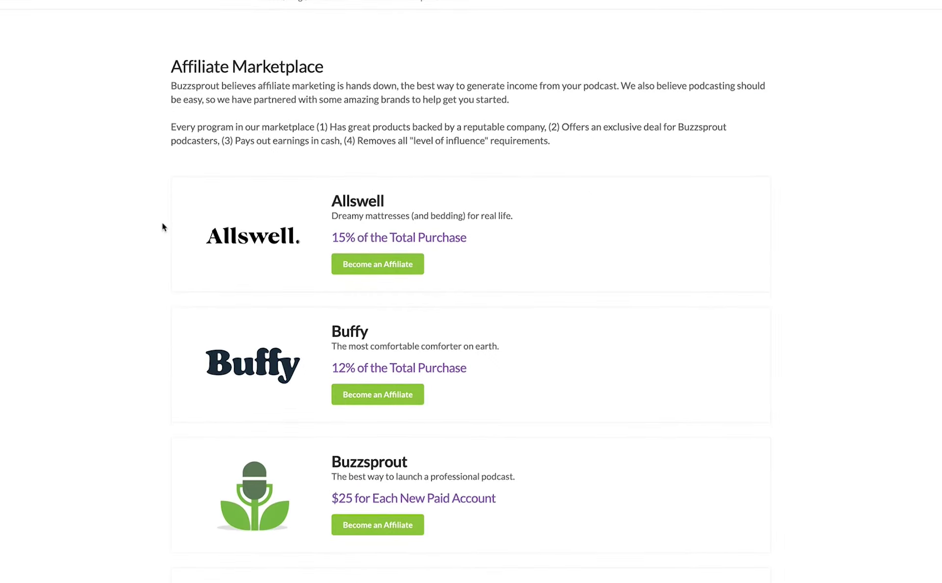
scroll(134, 274, "down", 2)
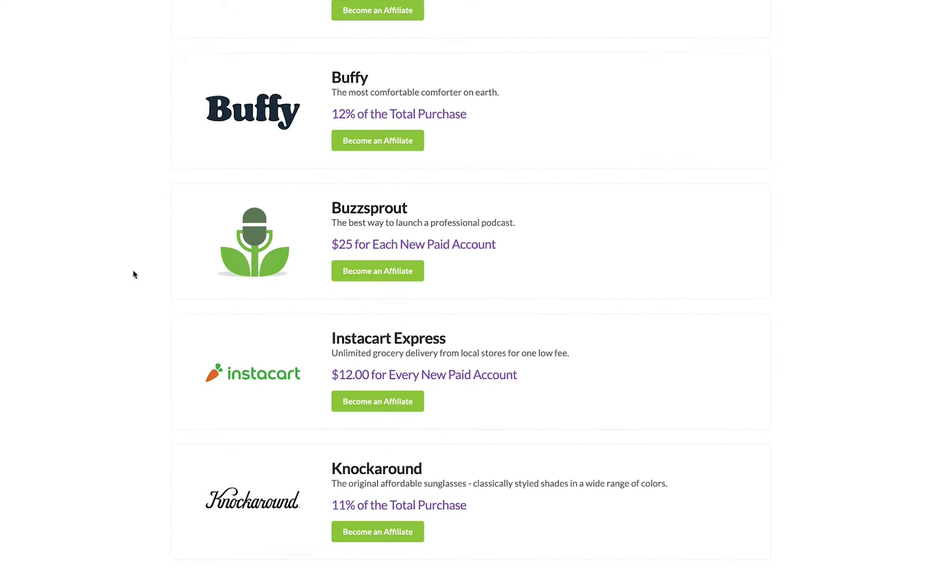
scroll(133, 271, "up", 2)
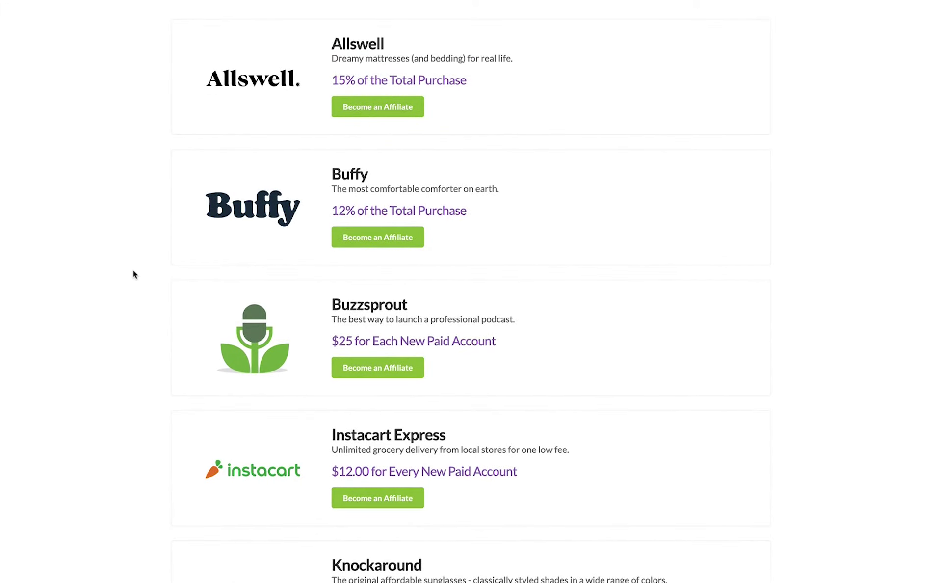
scroll(132, 270, "up", 2)
scroll(133, 272, "down", 2)
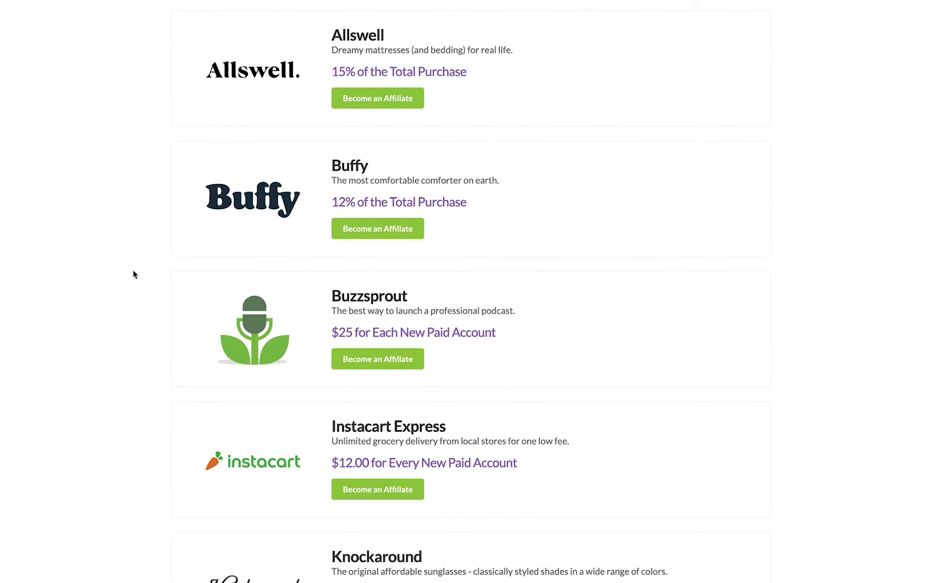
scroll(133, 274, "down", 1)
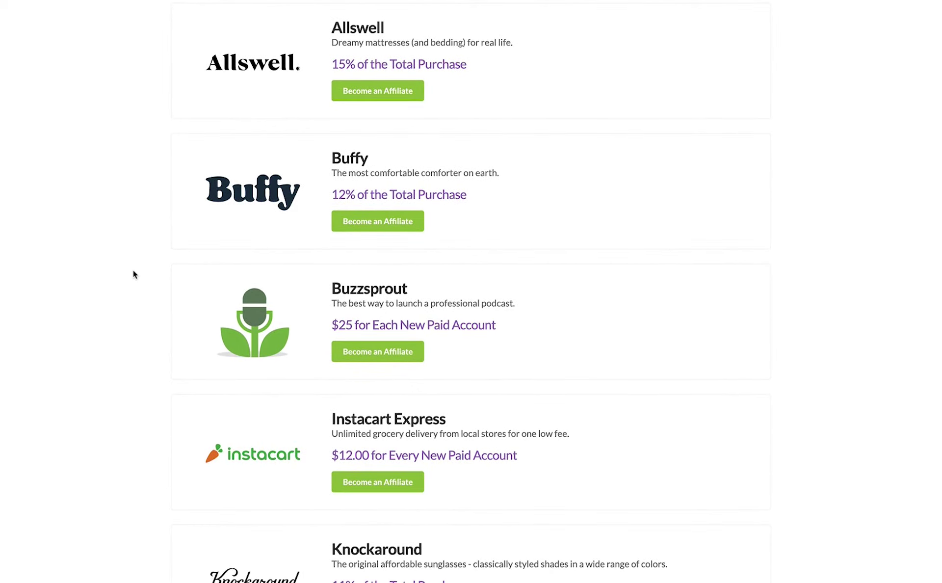
scroll(134, 274, "down", 2)
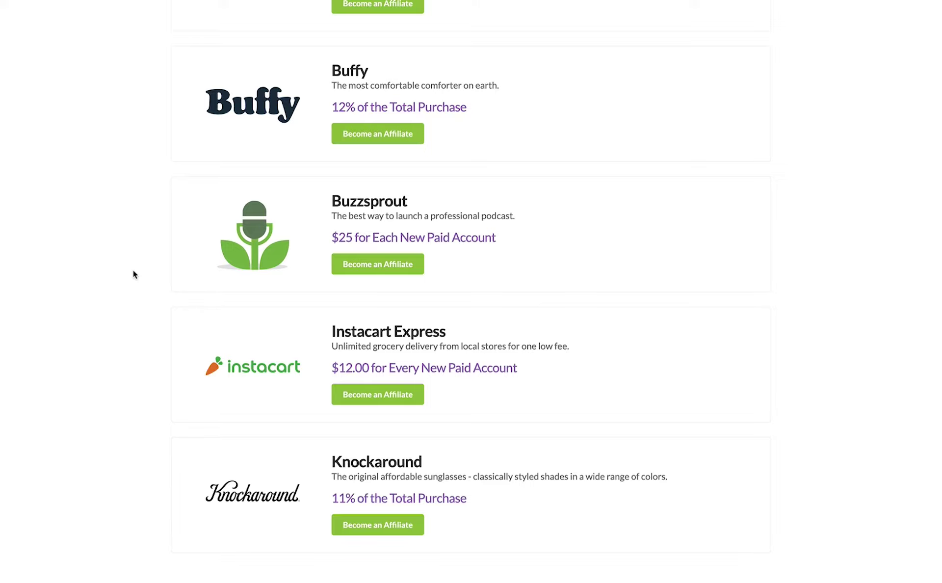
scroll(134, 274, "up", 2)
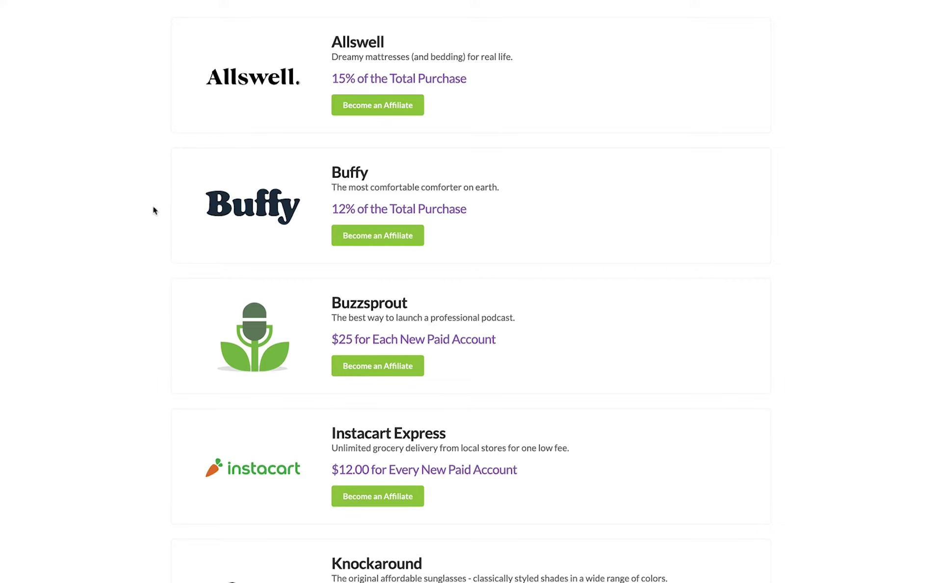
left_click(391, 237)
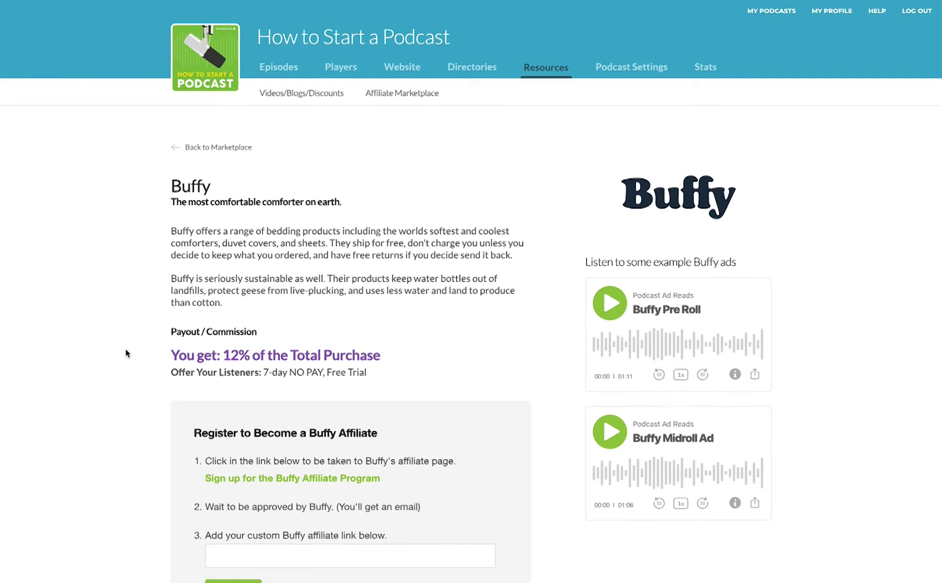
scroll(125, 349, "down", 2)
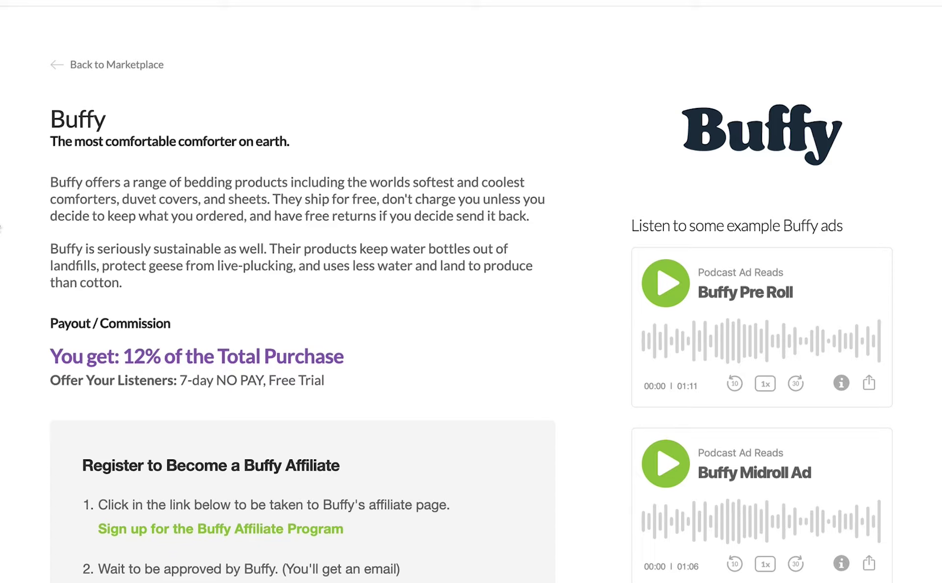
scroll(1, 227, "down", 5)
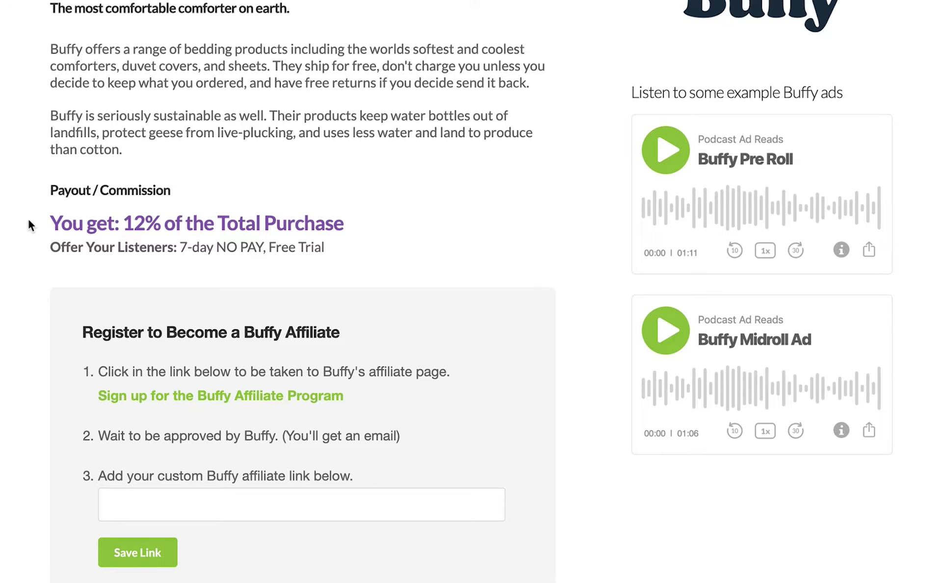
scroll(29, 220, "down", 3)
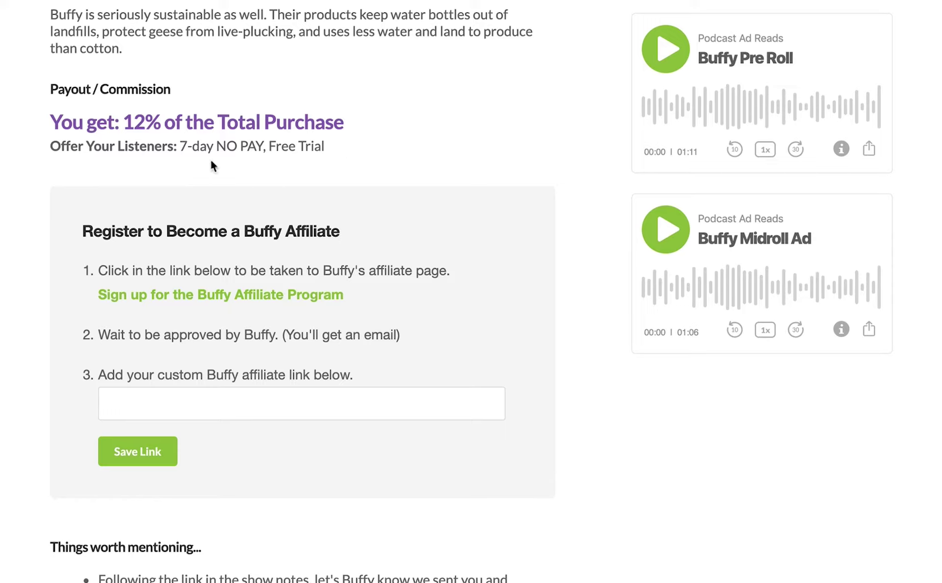
scroll(28, 361, "down", 9)
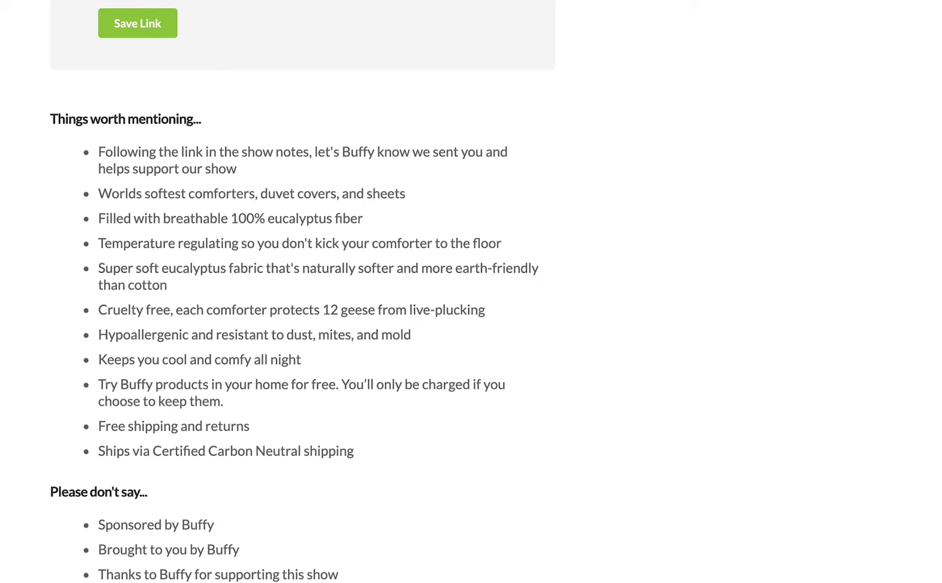
scroll(471, 291, "up", 11)
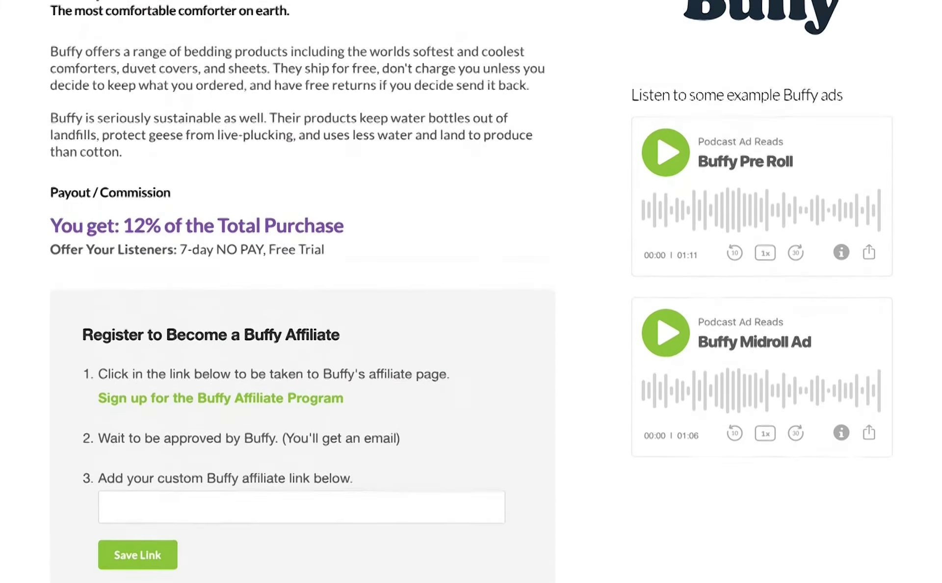
scroll(691, 306, "up", 1)
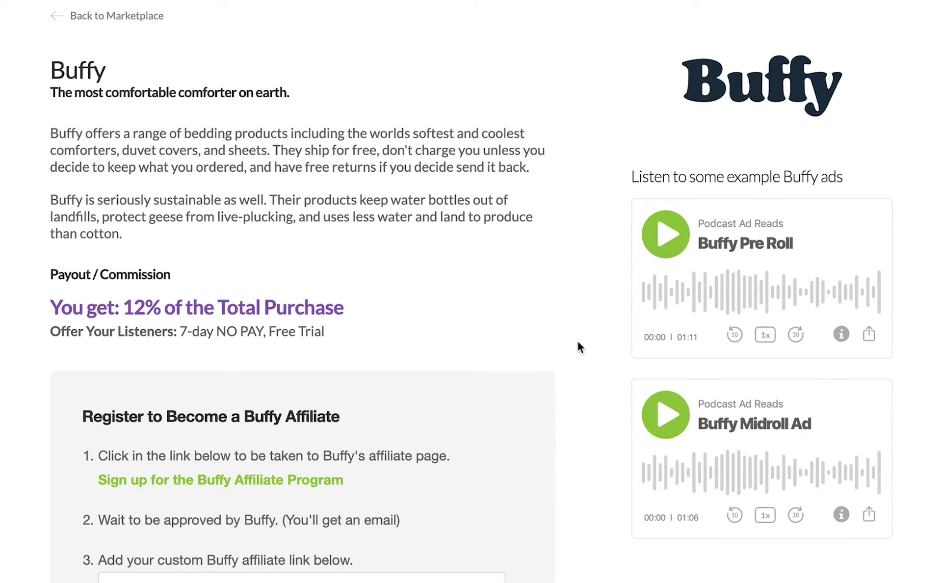
scroll(578, 347, "down", 10)
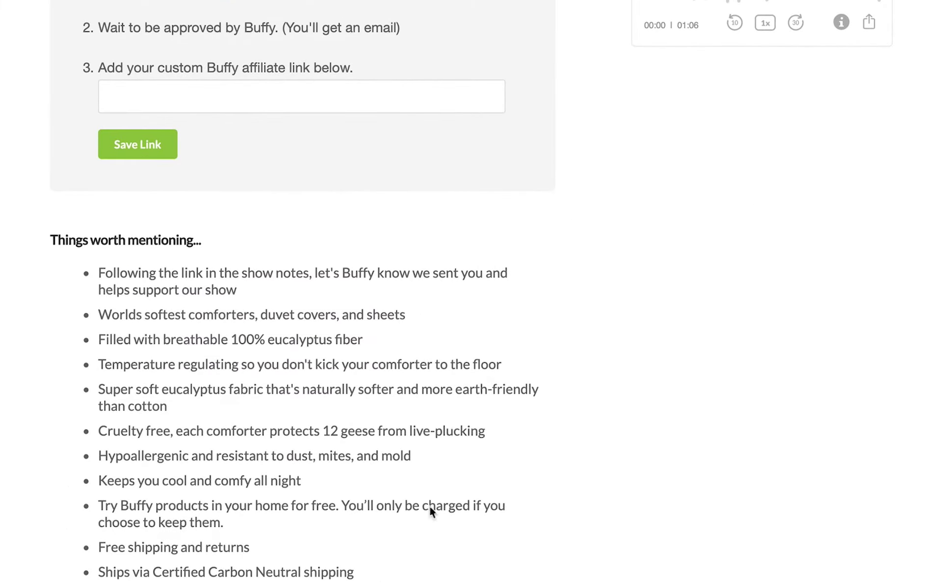
scroll(2, 360, "up", 10)
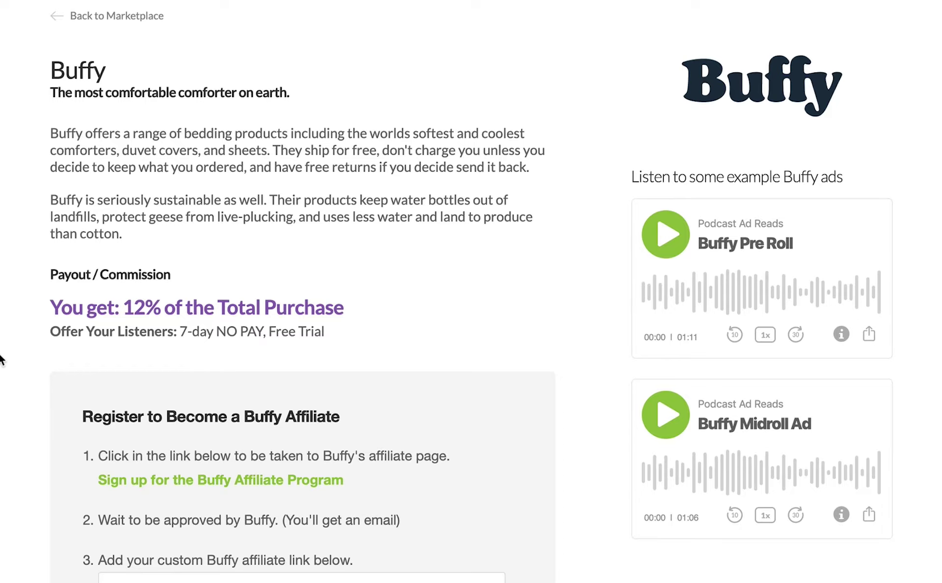
scroll(2, 359, "down", 7)
scroll(1, 359, "up", 4)
scroll(2, 359, "up", 4)
scroll(2, 360, "down", 10)
scroll(1, 359, "up", 12)
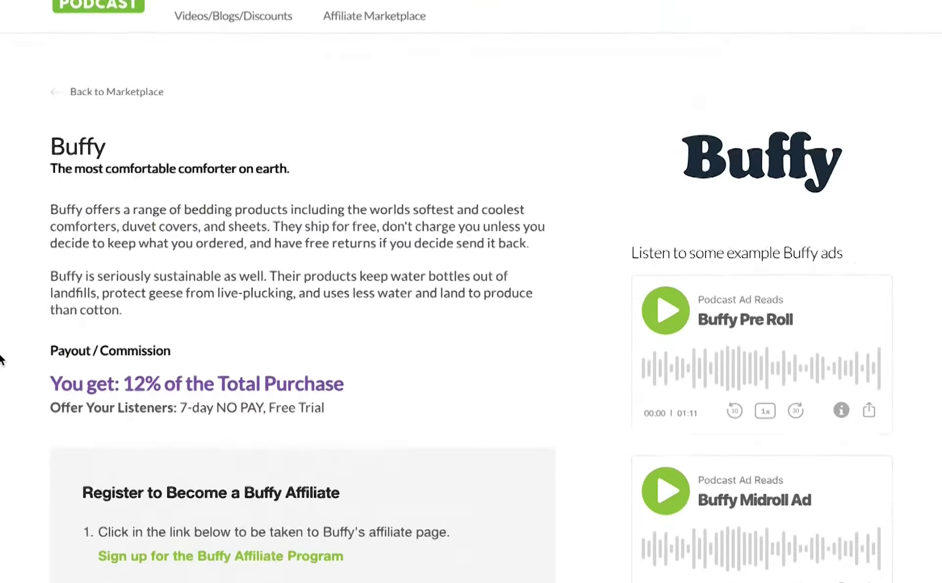
scroll(2, 359, "down", 6)
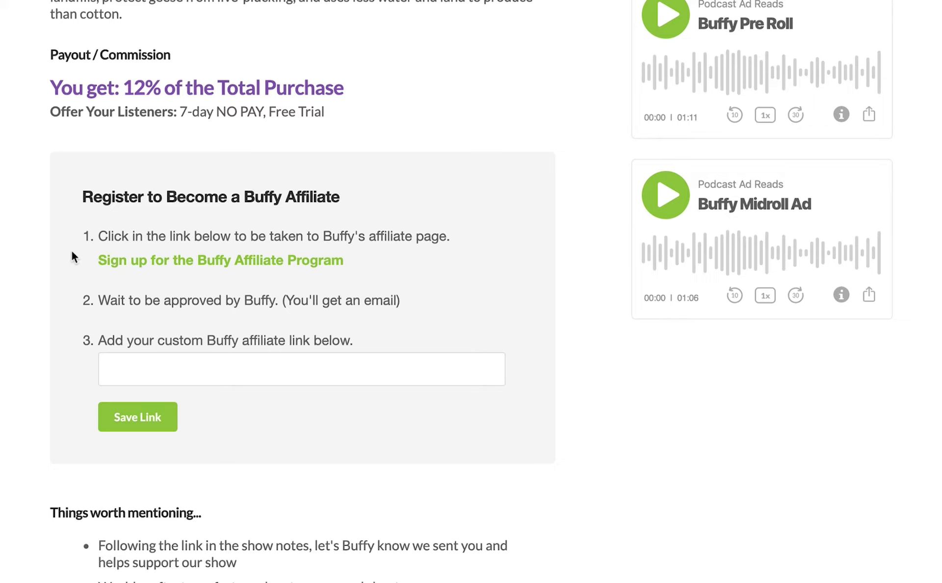
scroll(27, 267, "down", 5)
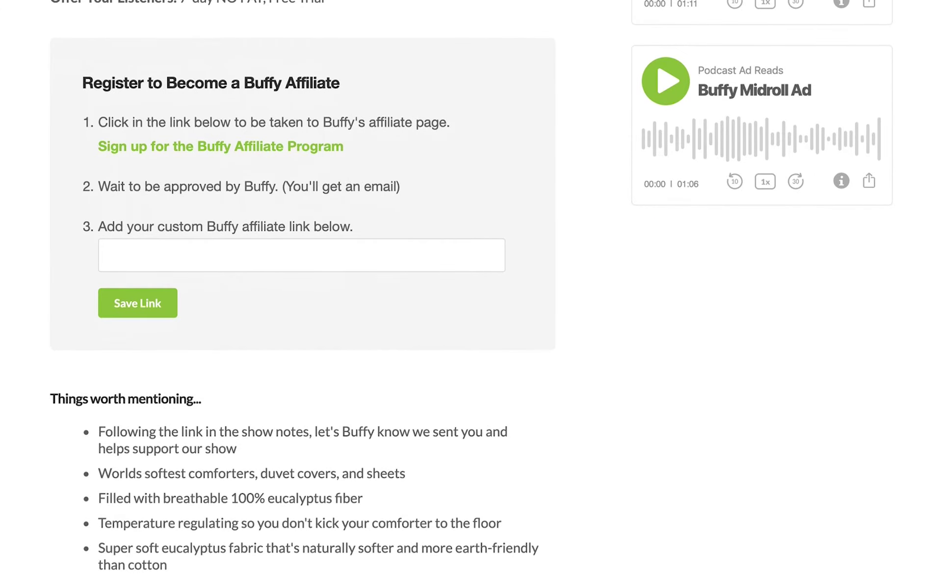
left_click(184, 260)
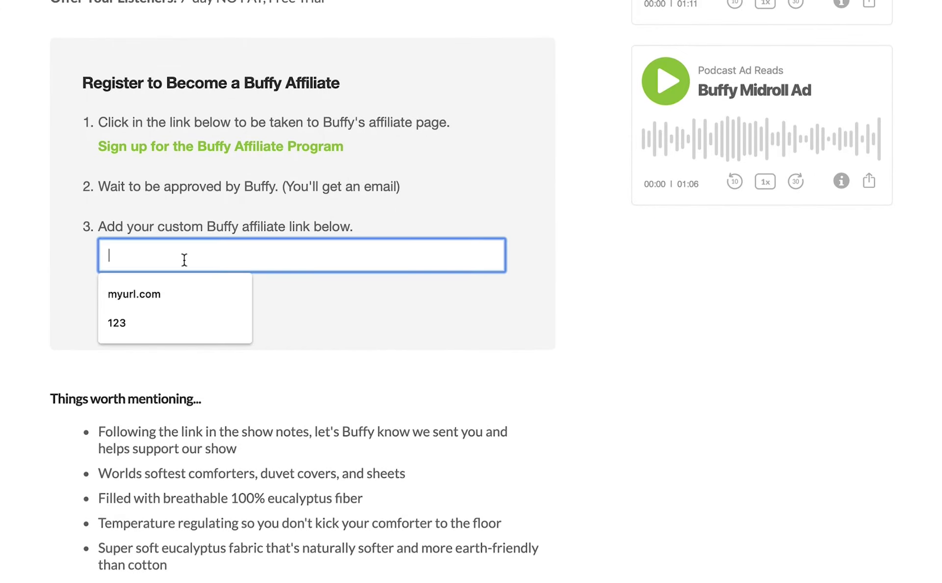
left_click(178, 290)
left_click(131, 303)
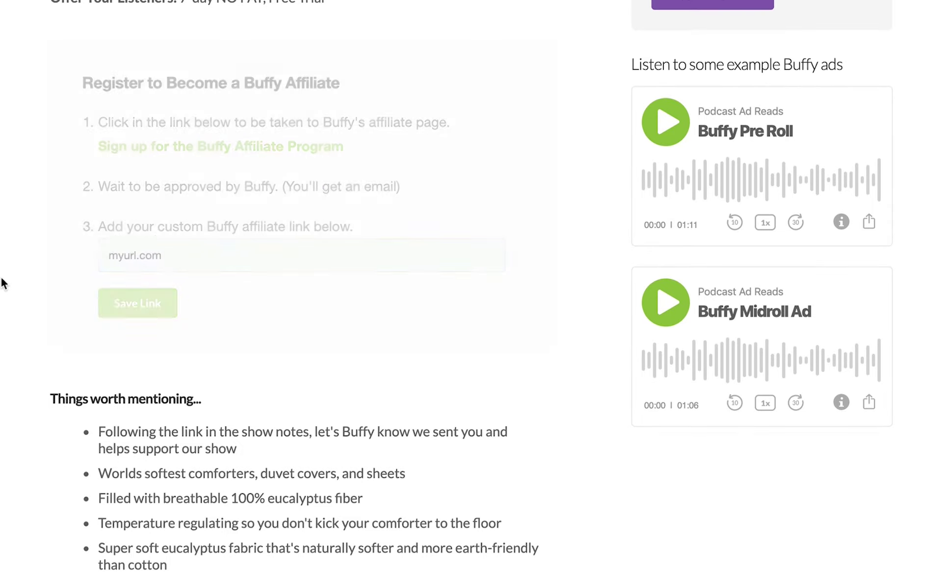
Step: Return from the Buffy details page to the Affiliate Marketplace overview
scroll(136, 283, "up", 1)
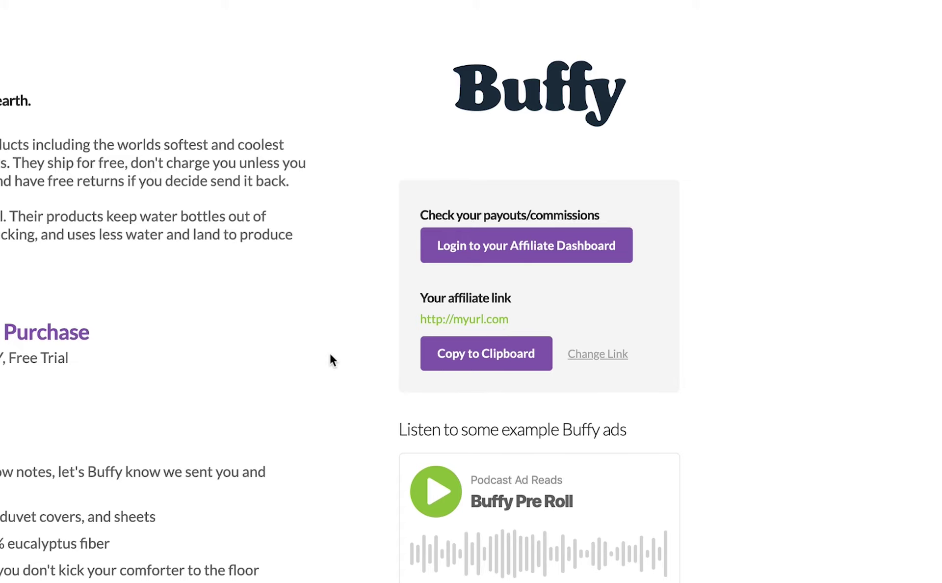
scroll(329, 354, "up", 5)
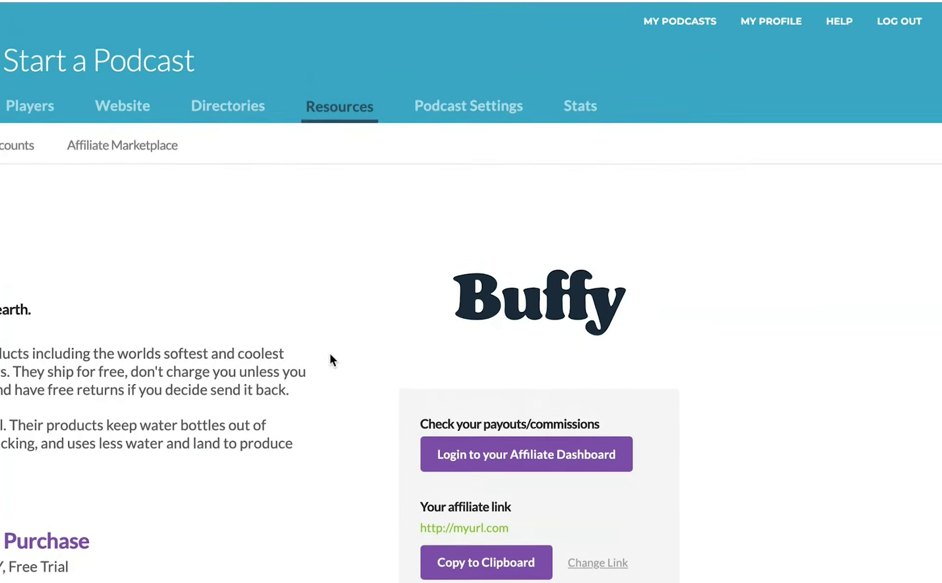
left_click(20, 194)
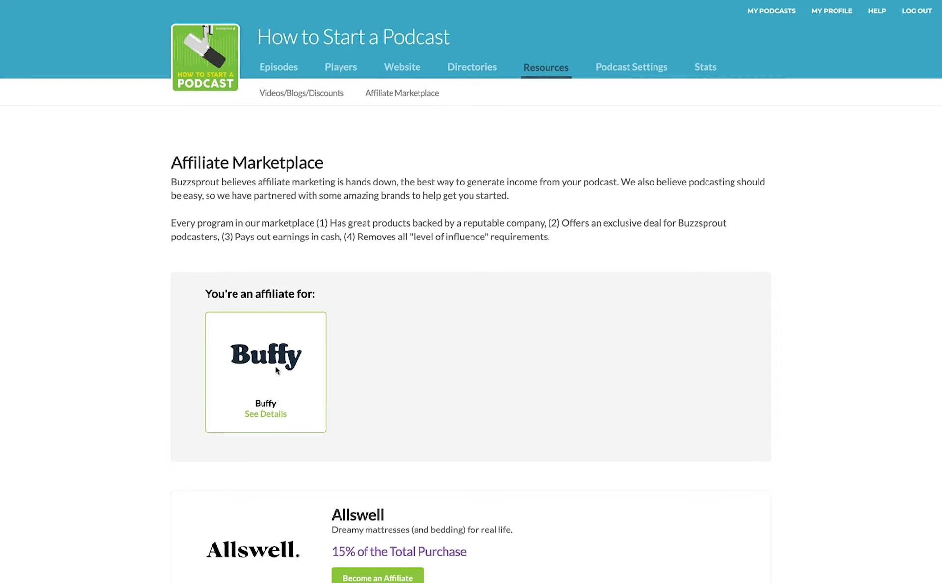
Step: Go to the Episodes page showing the podcast's full episode history
scroll(152, 379, "down", 4)
scroll(152, 378, "down", 6)
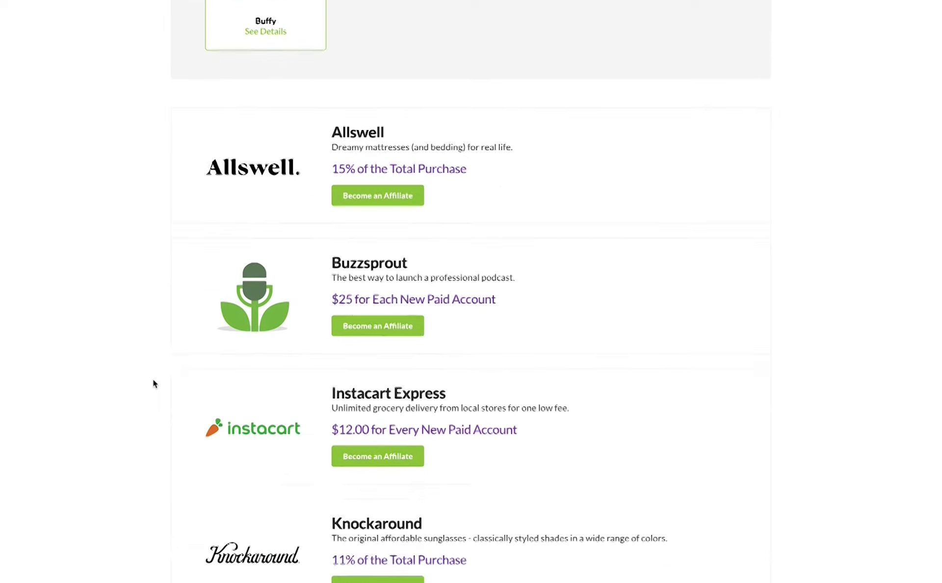
scroll(152, 379, "up", 9)
scroll(152, 379, "up", 1)
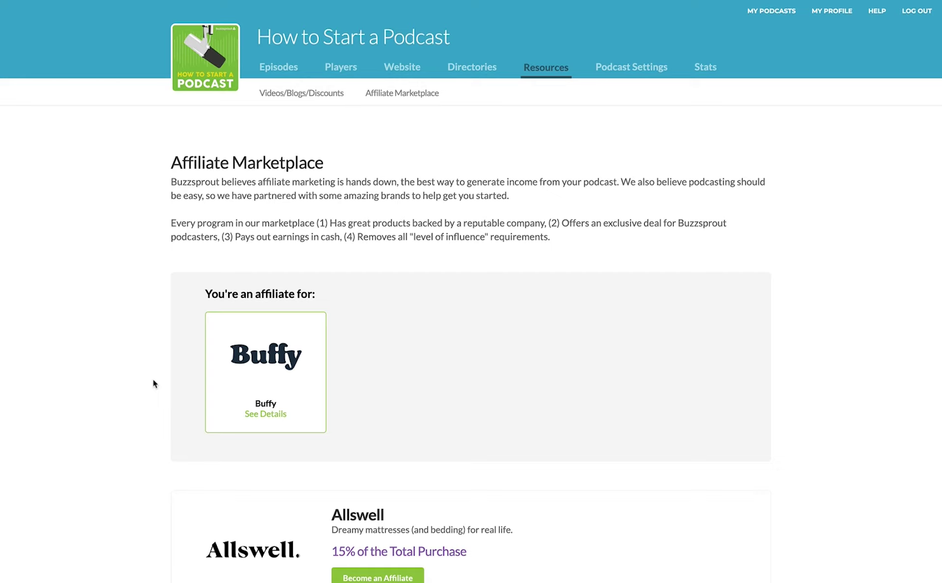
left_click(281, 73)
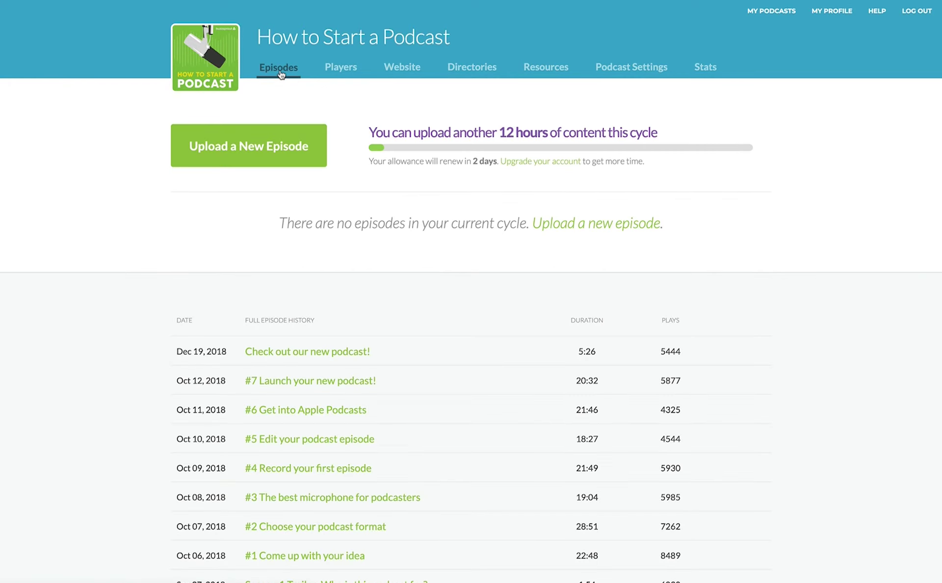
Step: Open the 'Check out our new podcast!' episode from Dec 19, 2018
left_click(311, 353)
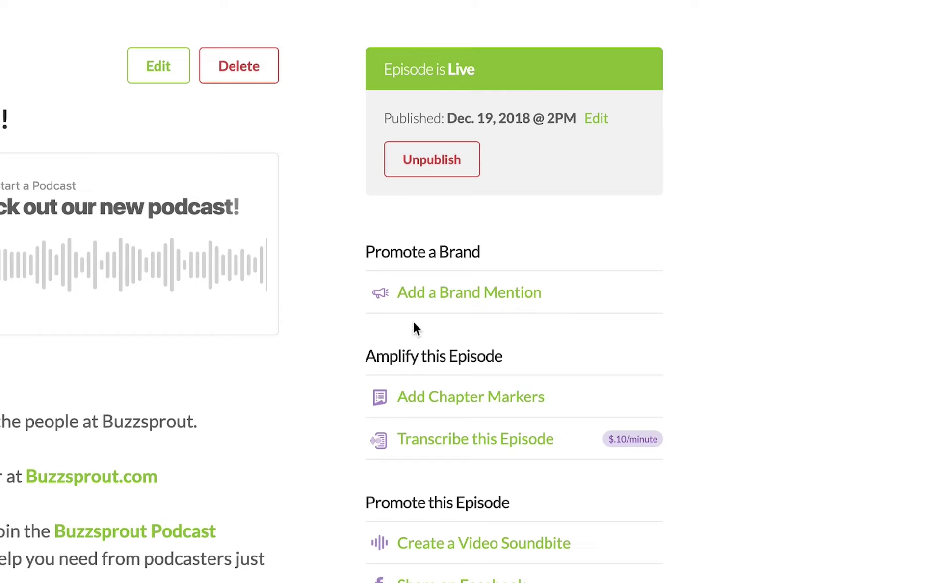
Step: Add a brand mention choosing Buffy with mention time 00:02:00, and save it
left_click(462, 303)
left_click(490, 320)
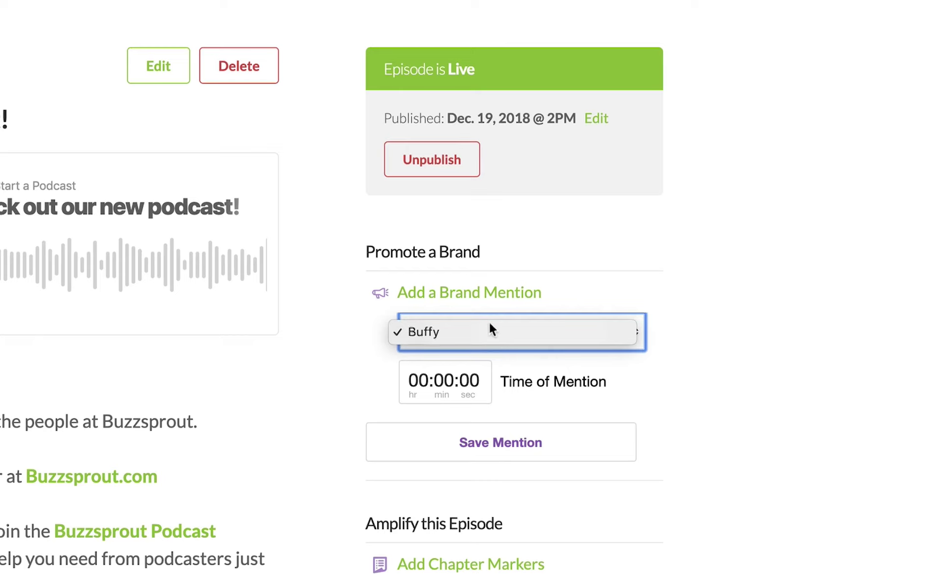
left_click(569, 334)
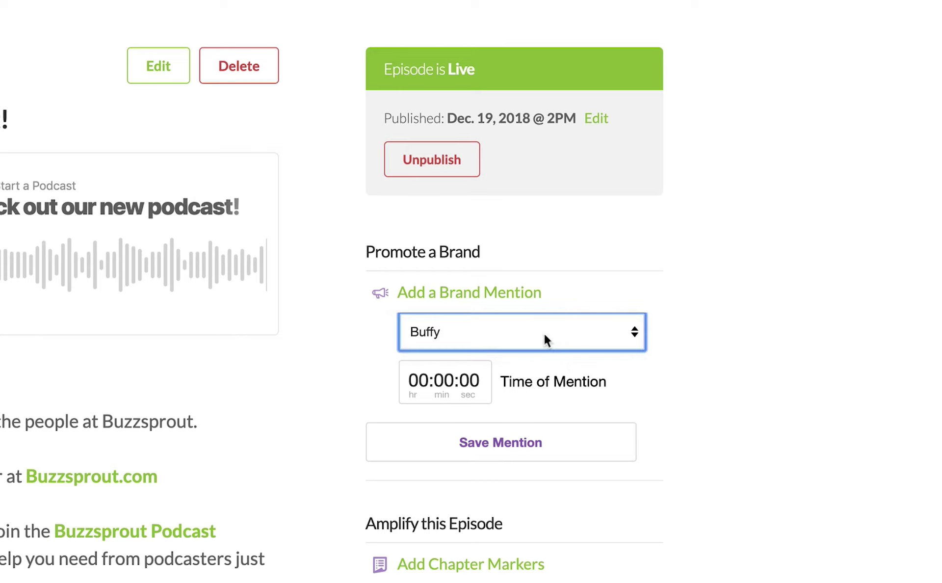
left_click(447, 382)
type("2")
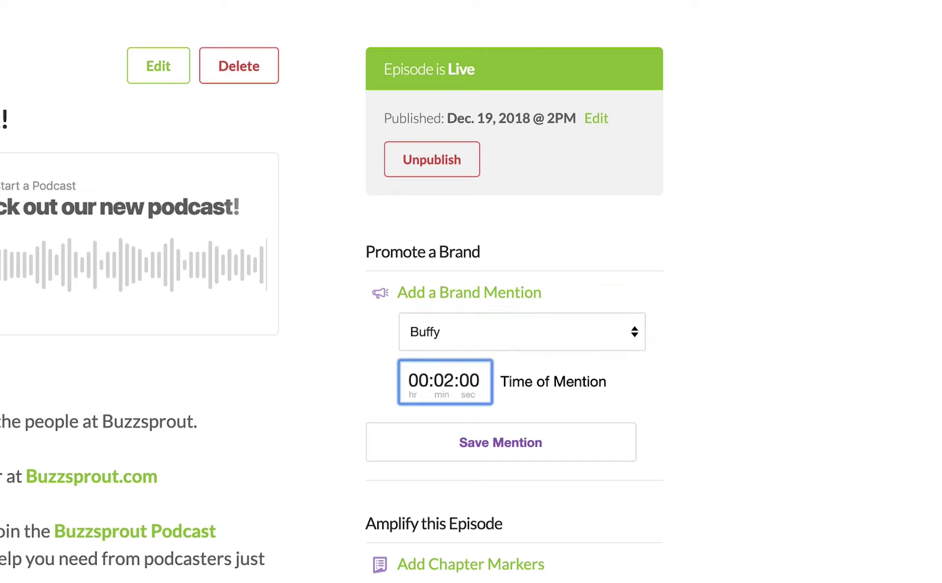
left_click(496, 430)
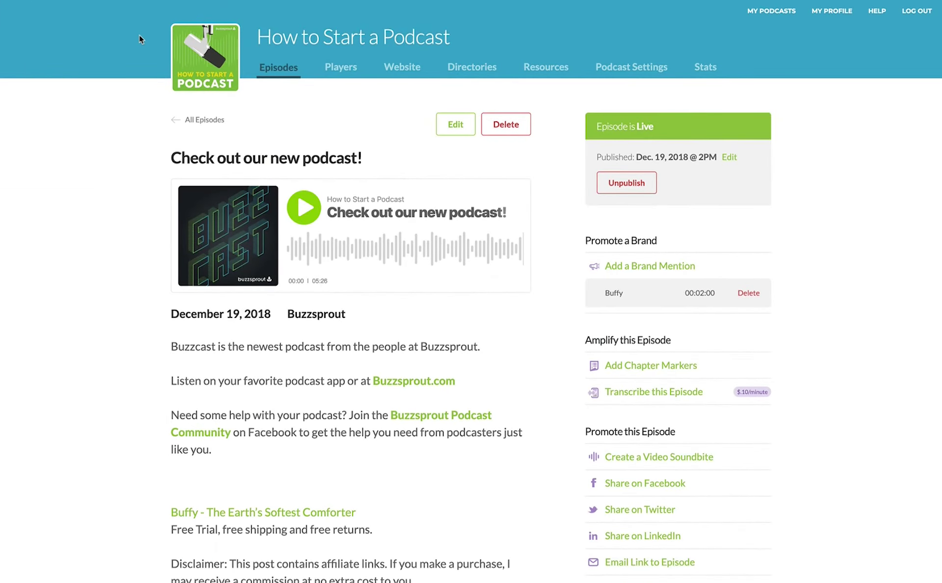
scroll(139, 35, "down", 1)
Step: Go to the Website page with the podcast URL and color and background options
scroll(108, 196, "down", 2)
left_click(405, 73)
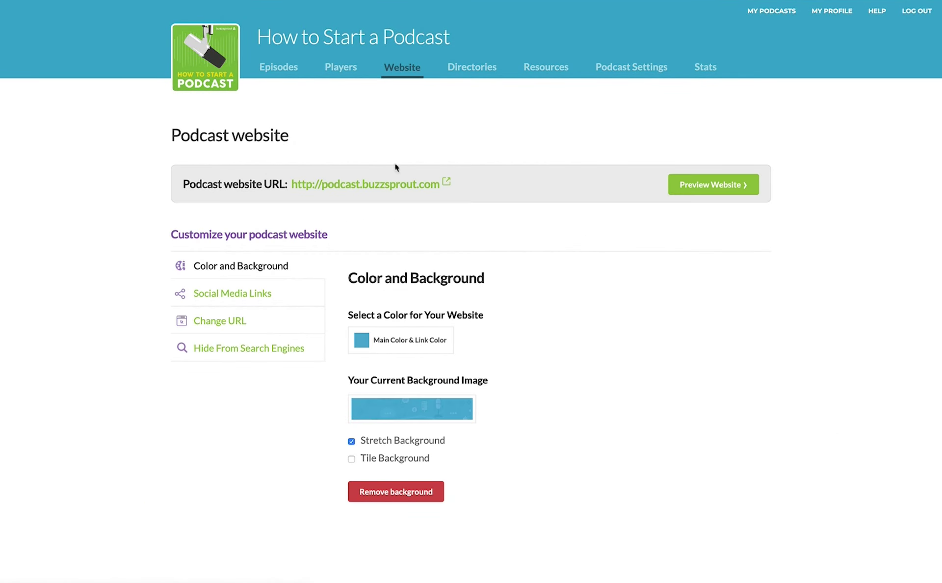
Step: View the 'Check out our new podcast!' episode on the public podcast website
left_click(394, 187)
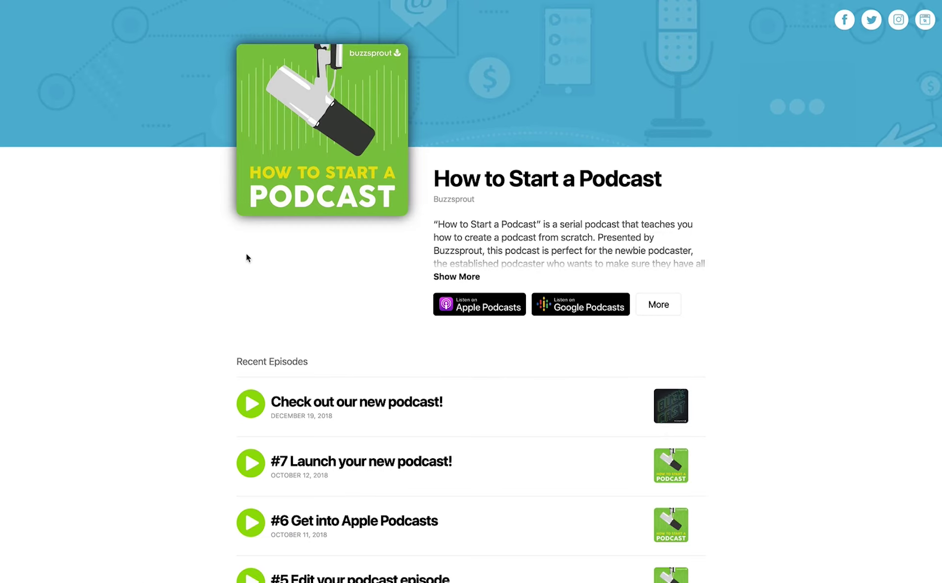
left_click(380, 406)
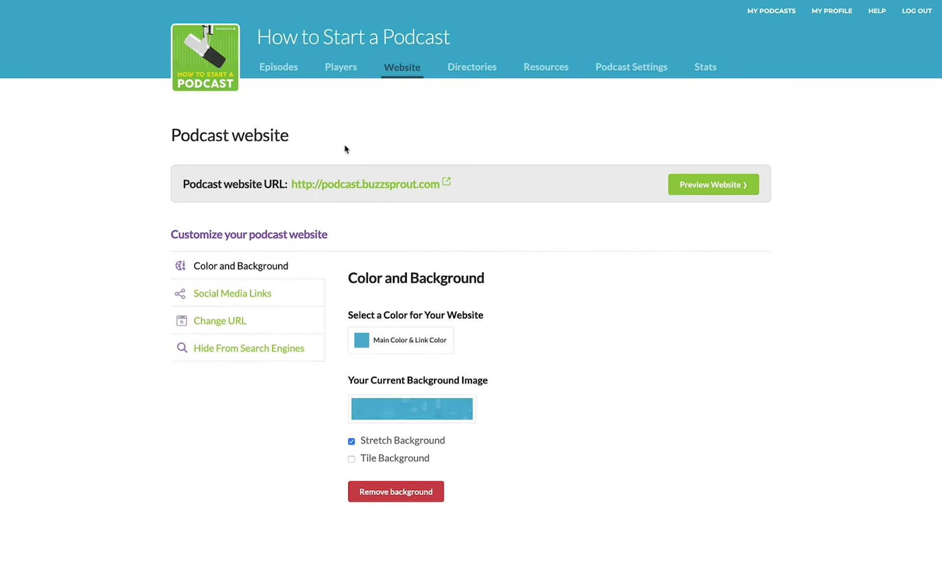
Step: Delete the Buffy brand mention from the 'Check out our new podcast!' episode
left_click(288, 68)
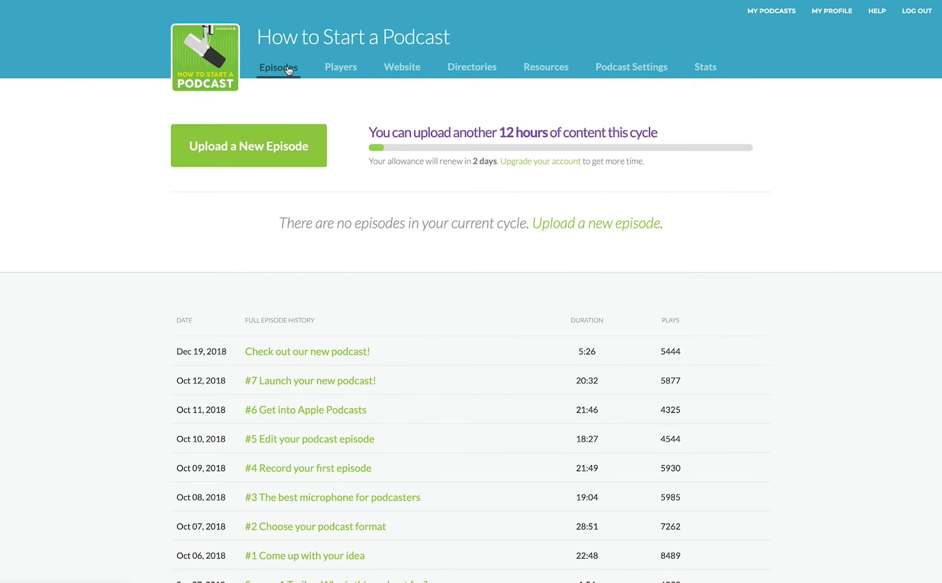
left_click(334, 351)
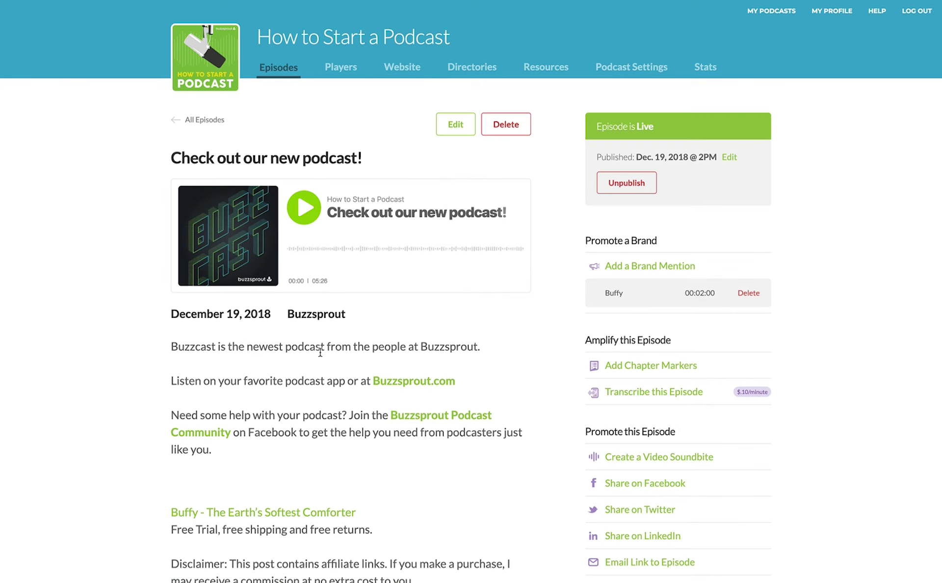
left_click(748, 293)
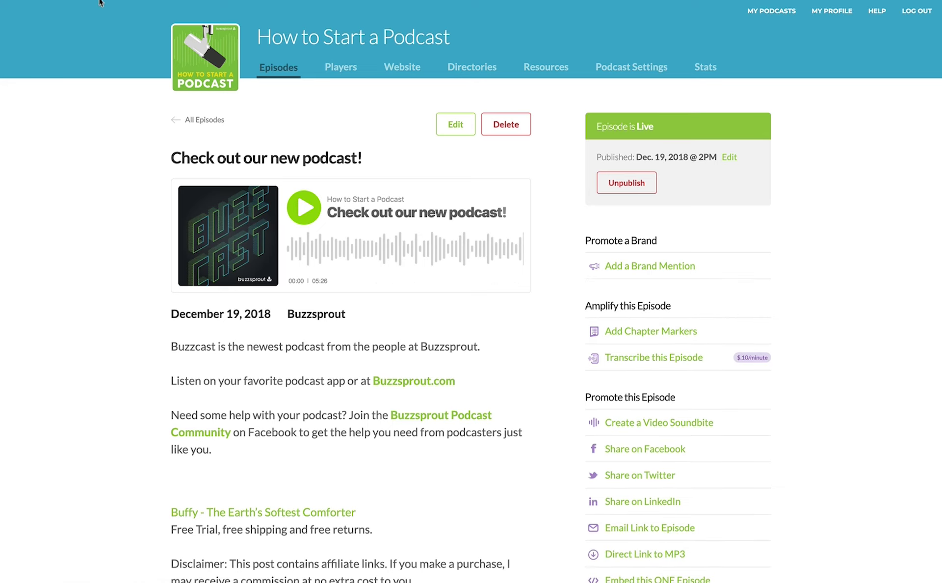
Step: Return to the Affiliate Marketplace under Resources
scroll(145, 229, "down", 2)
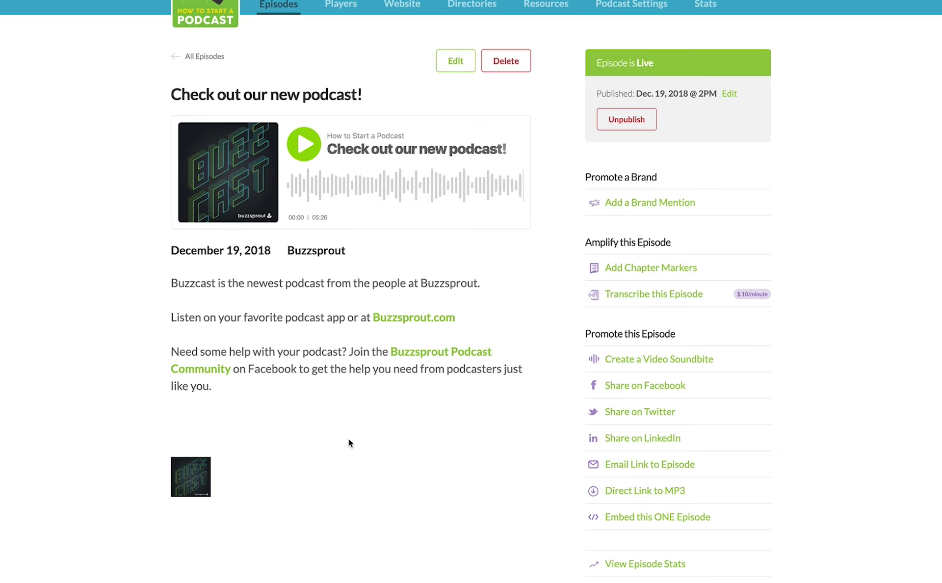
scroll(349, 442, "up", 2)
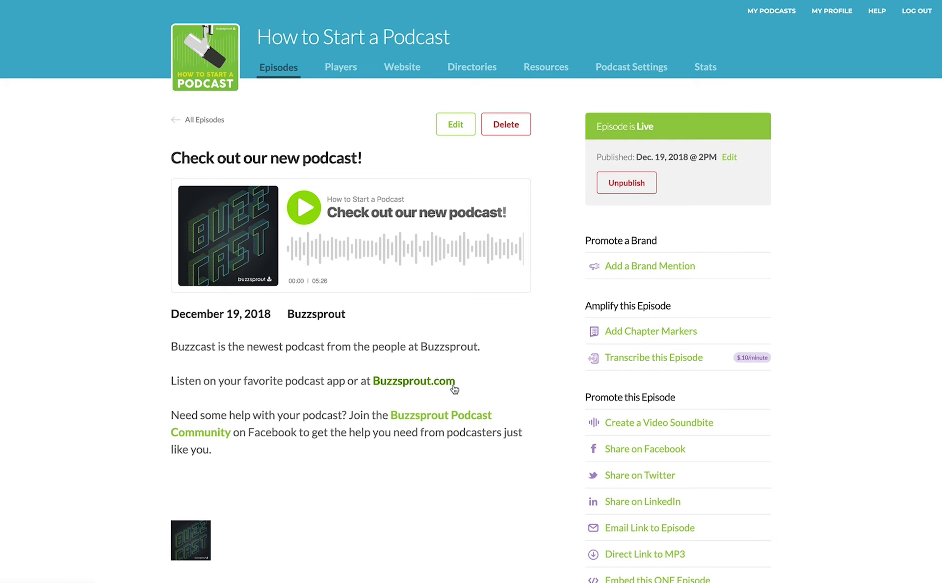
left_click(540, 68)
left_click(408, 93)
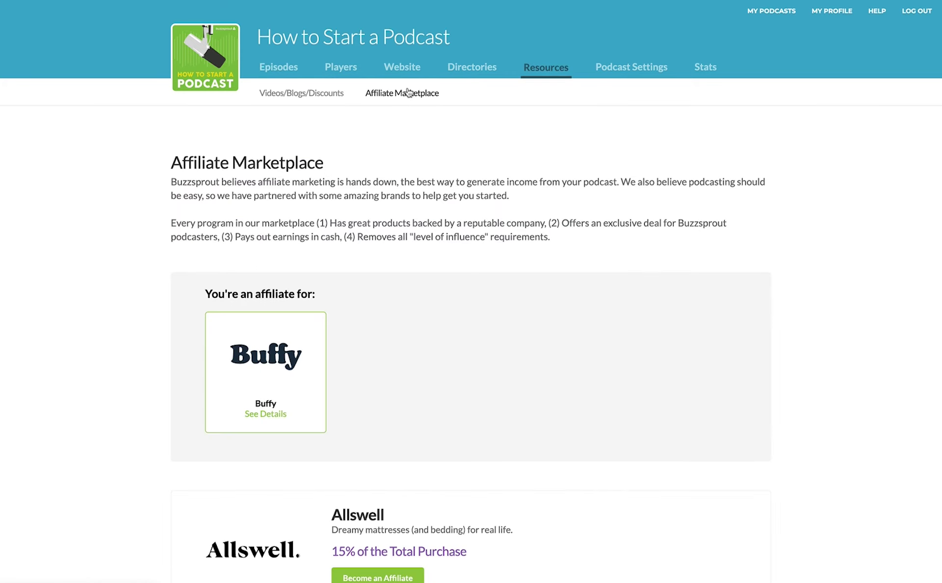
Step: Clear Buffy's affiliate link, save the empty link, and go back to the marketplace
left_click(261, 415)
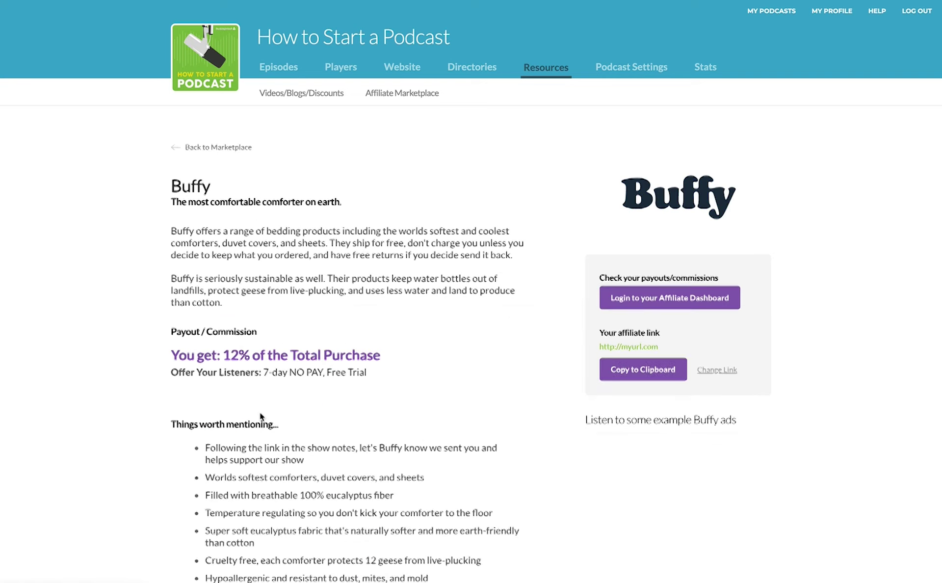
left_click(714, 375)
scroll(416, 390, "down", 3)
left_click_drag(408, 427, 172, 432)
key("BackSpace")
left_click(236, 462)
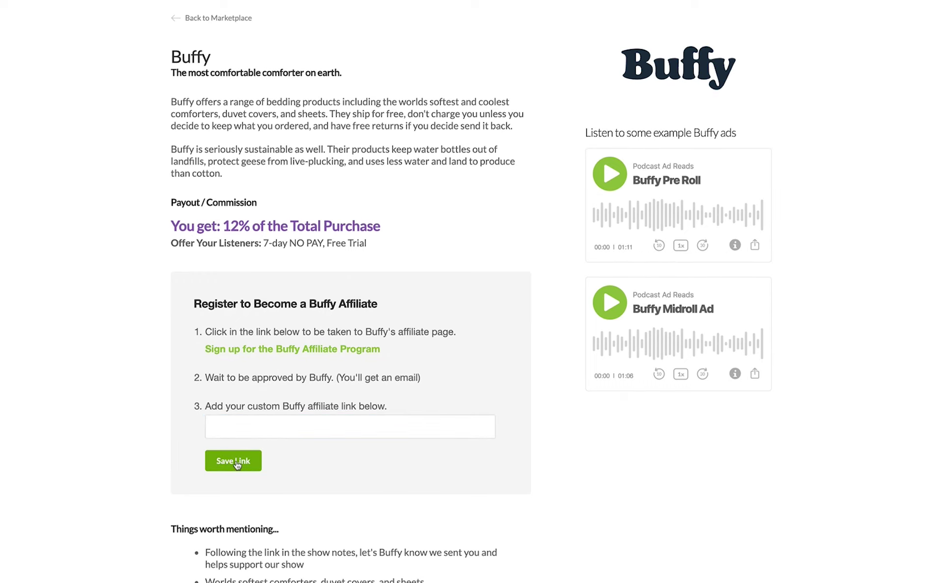
scroll(235, 463, "up", 3)
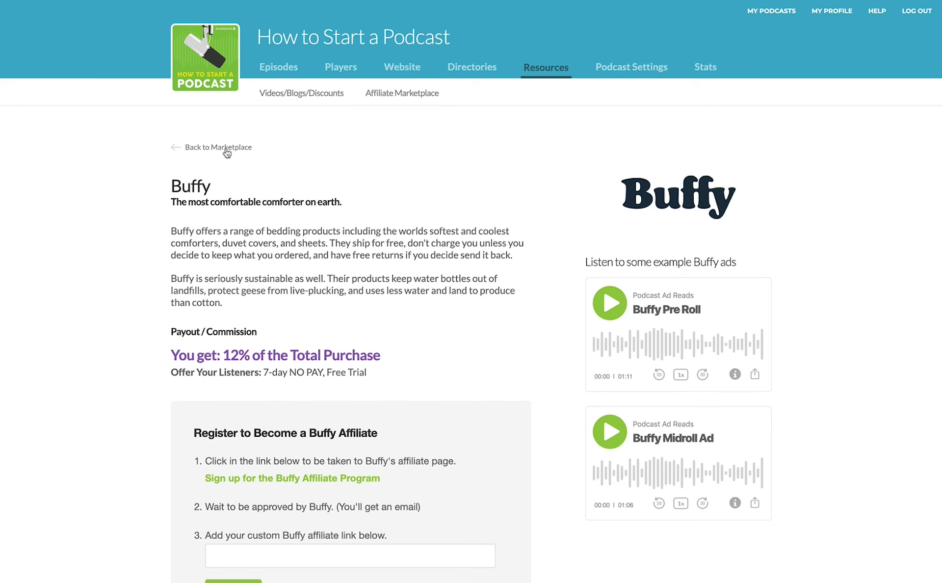
left_click(225, 149)
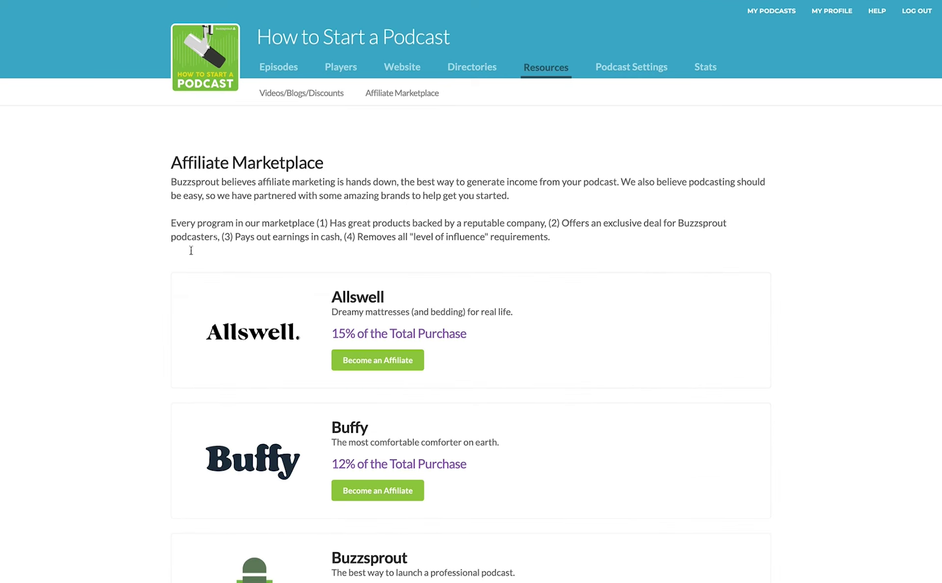